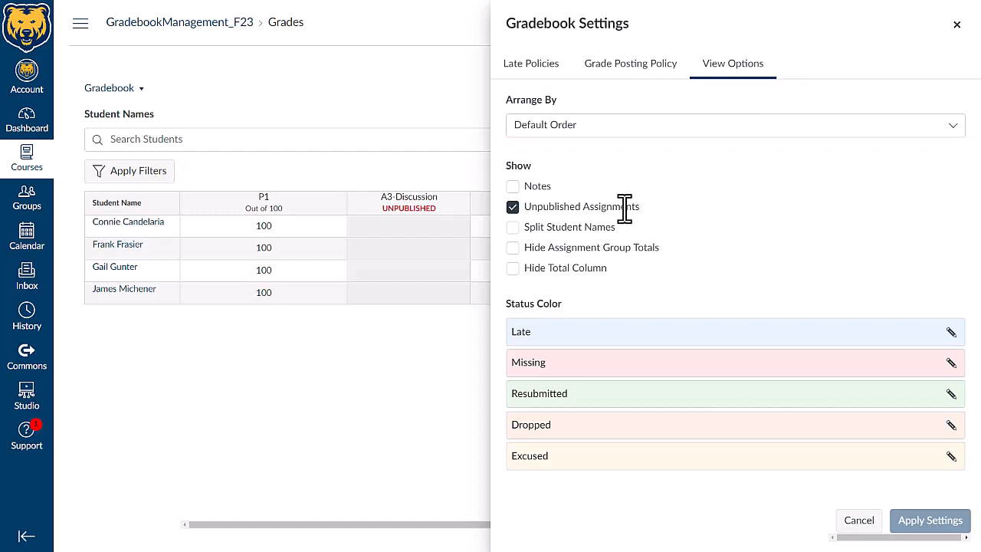
- Turn off the display of Unpublished Assignments in the gradebook view options and apply the settings
{"action": "left_click", "coordinate": [862, 525]}
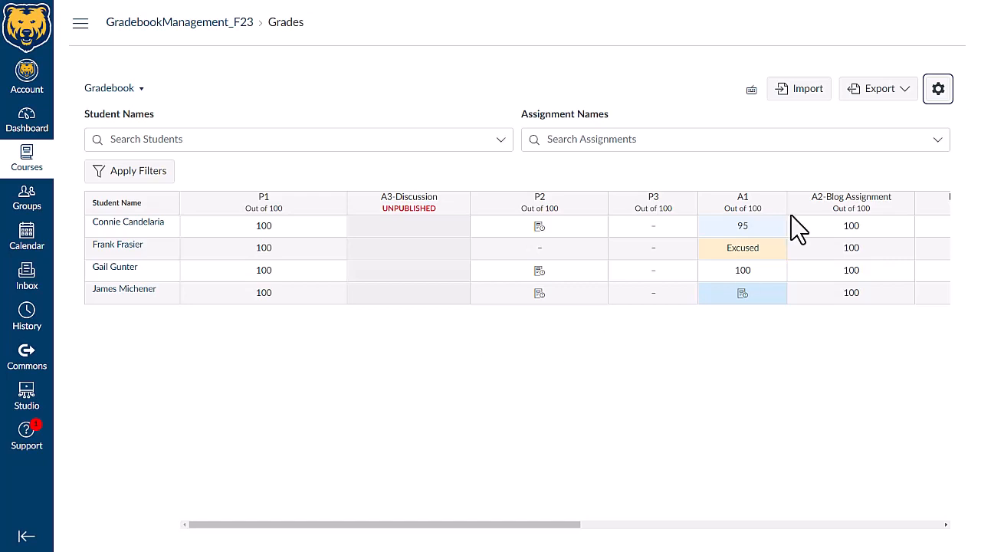
{"action": "left_click", "coordinate": [938, 89]}
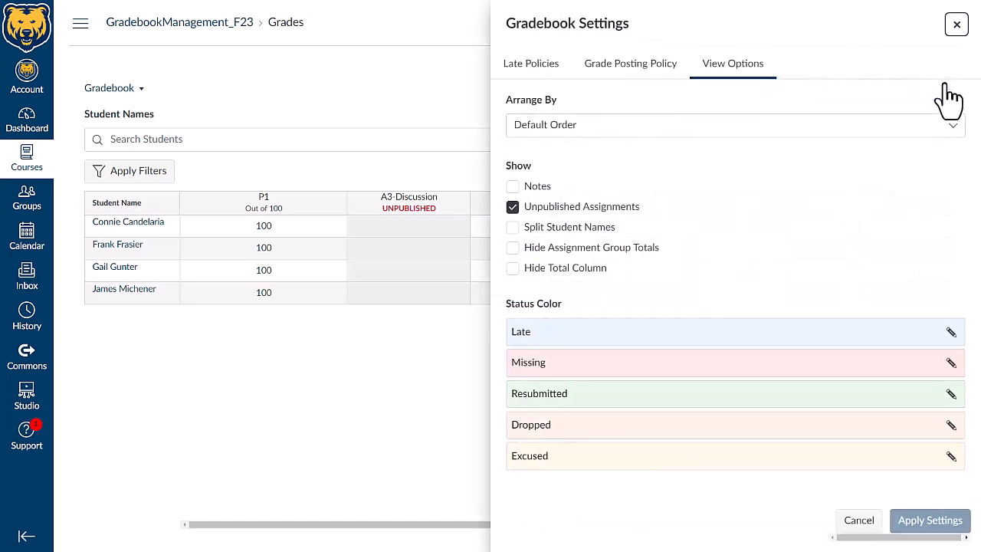
{"action": "left_click", "coordinate": [512, 207]}
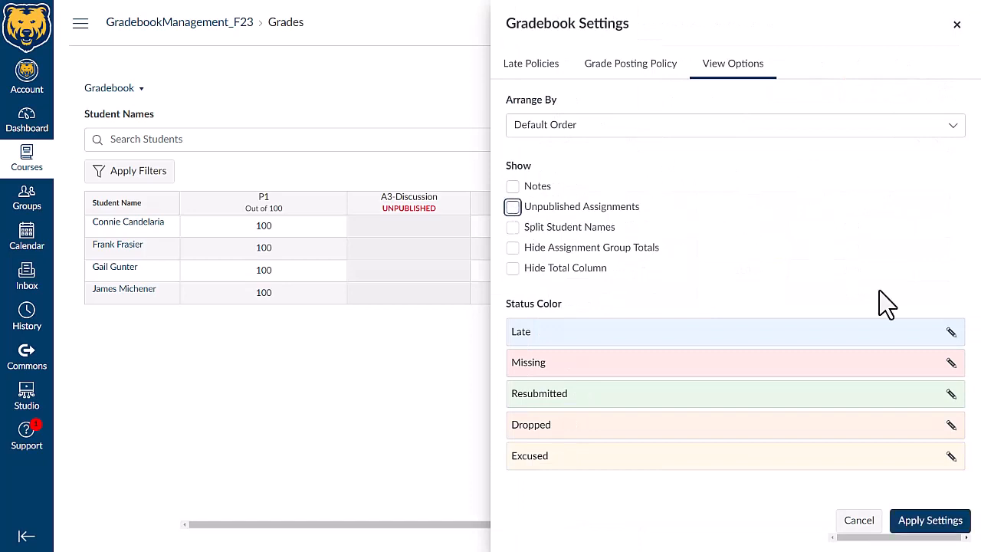
{"action": "left_click", "coordinate": [928, 521]}
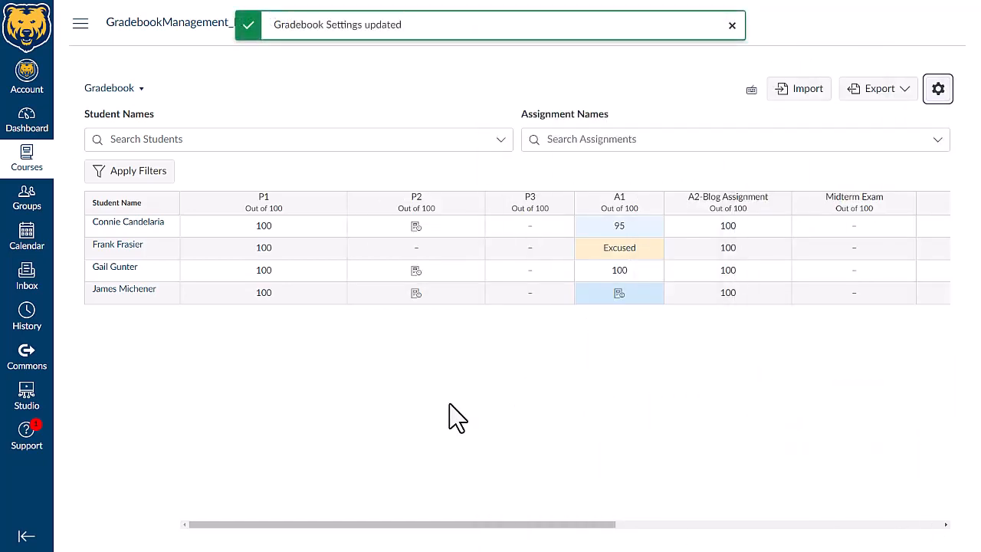
{"action": "left_click", "coordinate": [732, 26]}
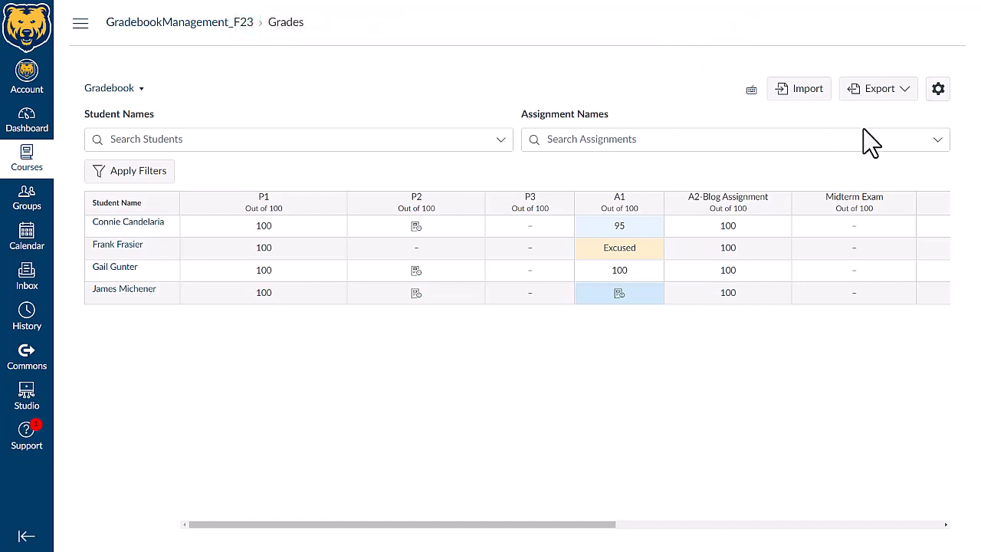
- Arrange the gradebook columns by Assignment Name - Z-A and apply the settings
{"action": "left_click", "coordinate": [938, 88]}
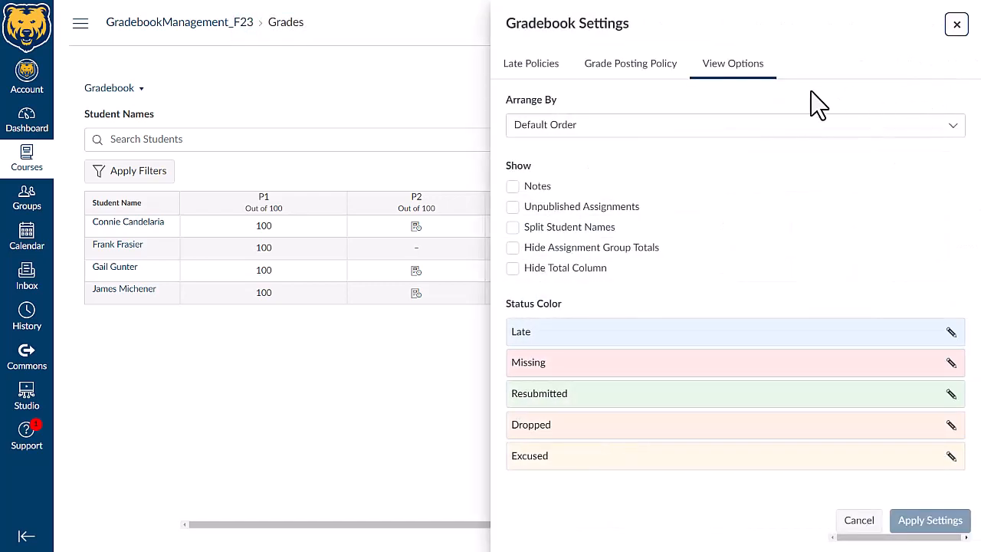
{"action": "left_click", "coordinate": [950, 127]}
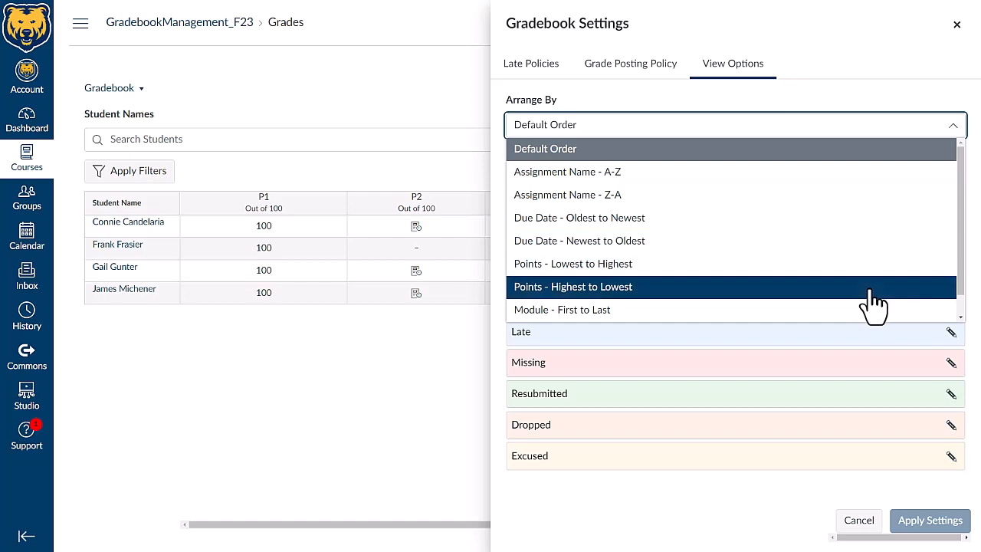
{"action": "scroll", "coordinate": [872, 303], "scroll_direction": "down", "scroll_amount": 1}
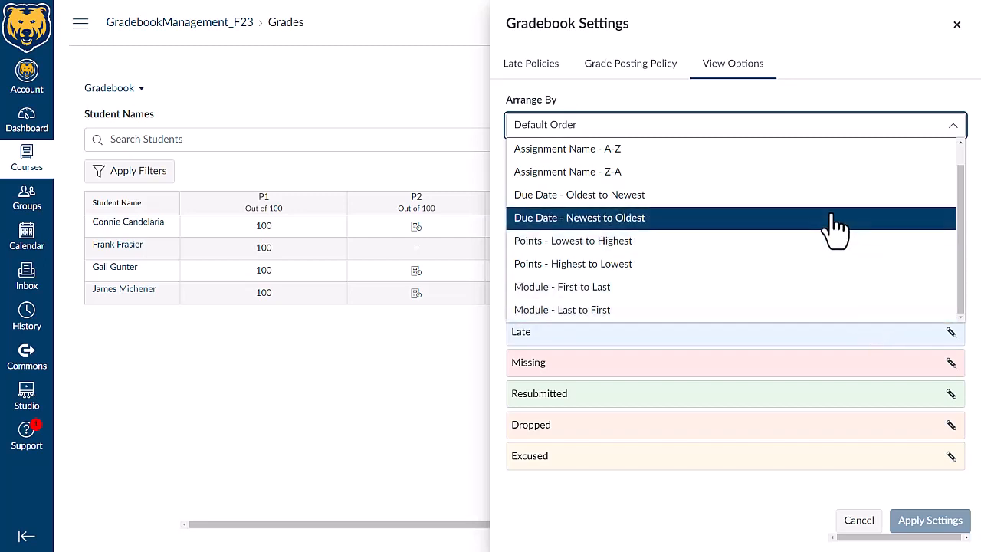
{"action": "left_click", "coordinate": [703, 148]}
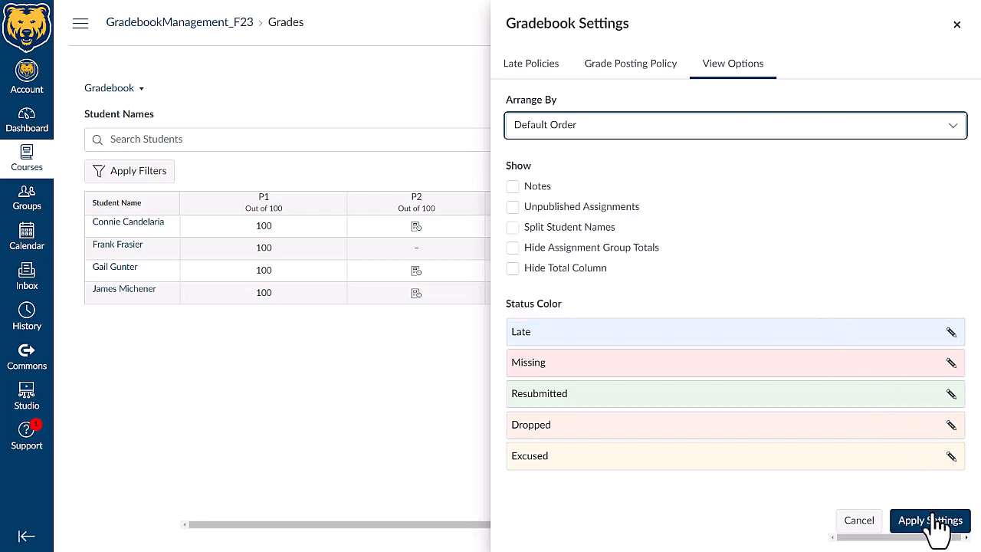
{"action": "left_click", "coordinate": [954, 127]}
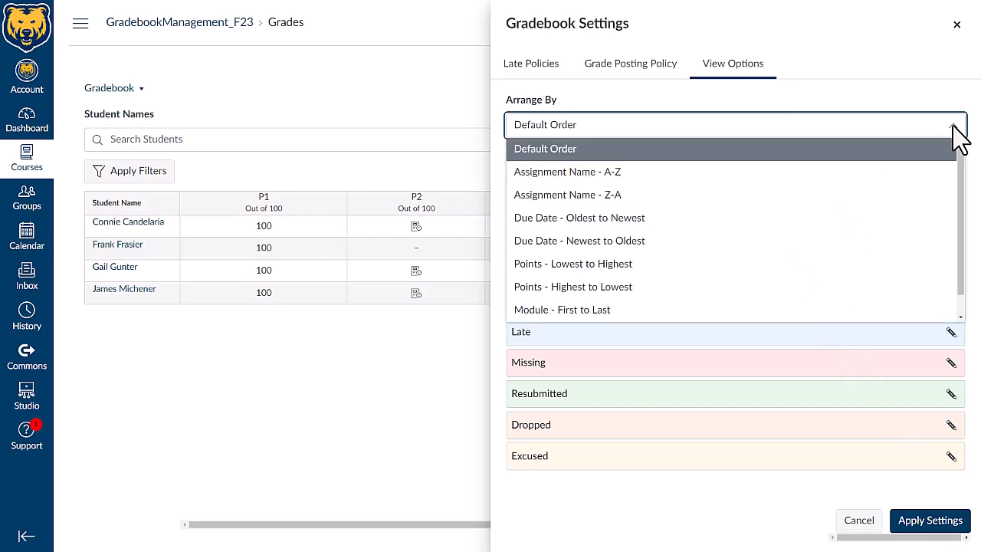
{"action": "left_click", "coordinate": [613, 195]}
{"action": "left_click", "coordinate": [927, 524]}
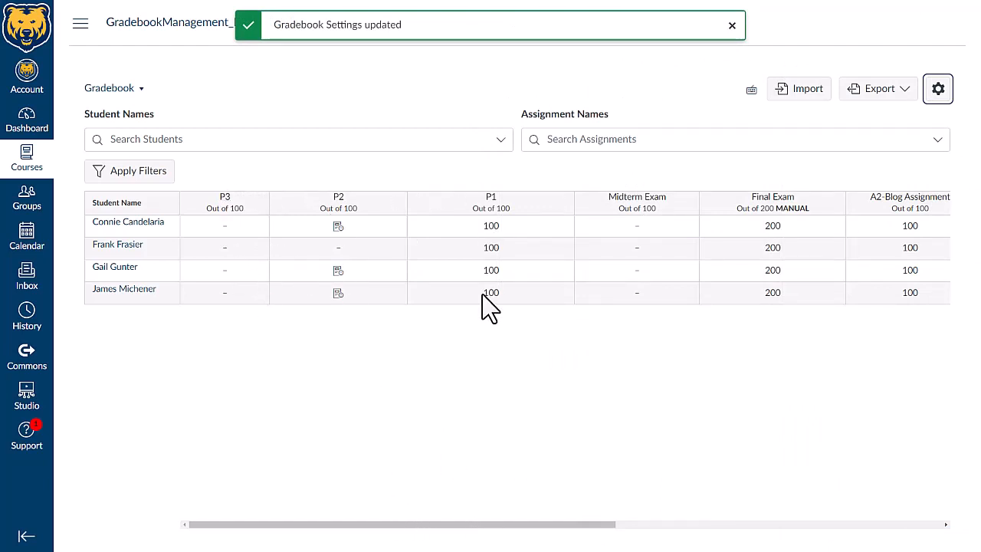
- Return the gradebook column arrangement to Default Order and apply the settings
{"action": "left_click", "coordinate": [938, 89]}
{"action": "left_click", "coordinate": [537, 126]}
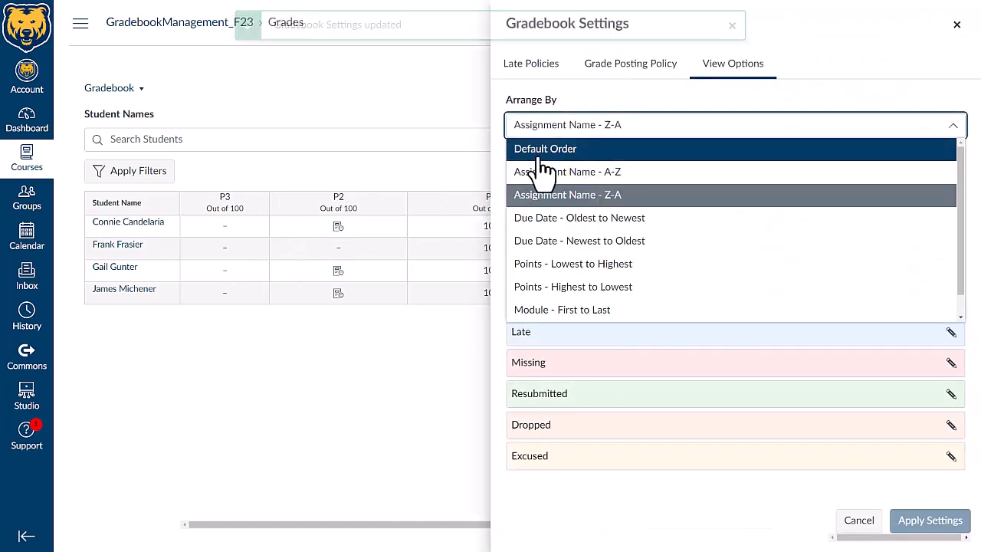
{"action": "left_click", "coordinate": [541, 150]}
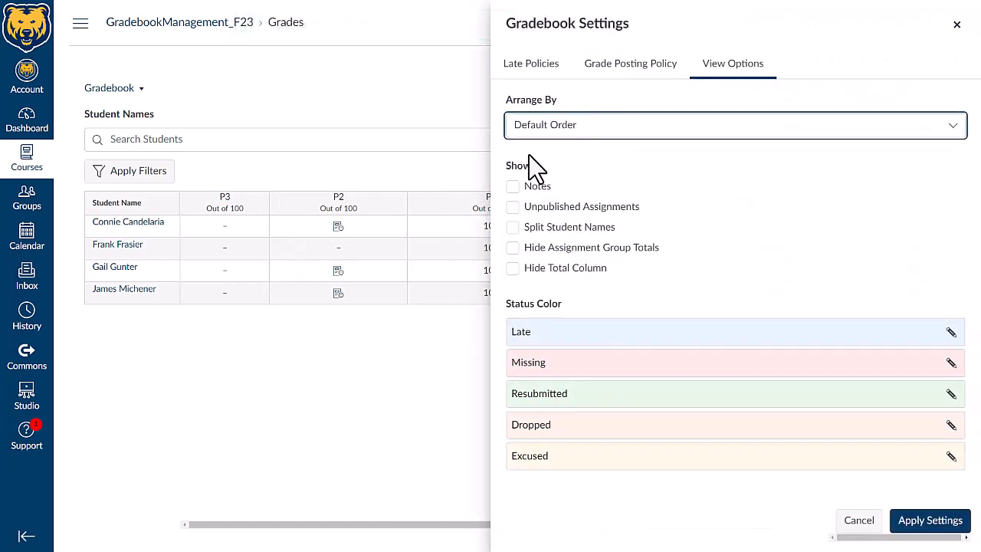
{"action": "left_click", "coordinate": [931, 524]}
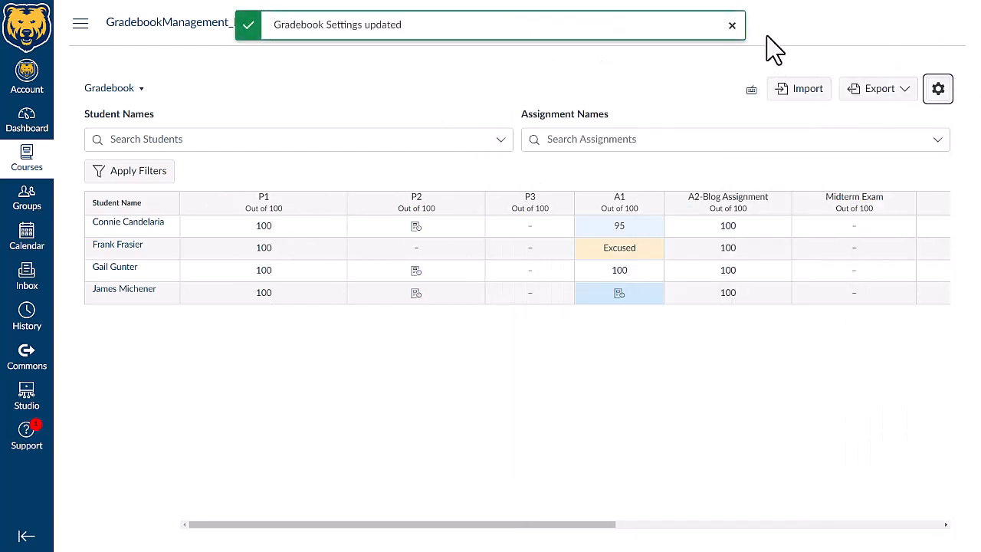
{"action": "left_click", "coordinate": [730, 26]}
- Filter the gradebook by the Exams assignment group and switch that filter to Homework
{"action": "left_click", "coordinate": [138, 173]}
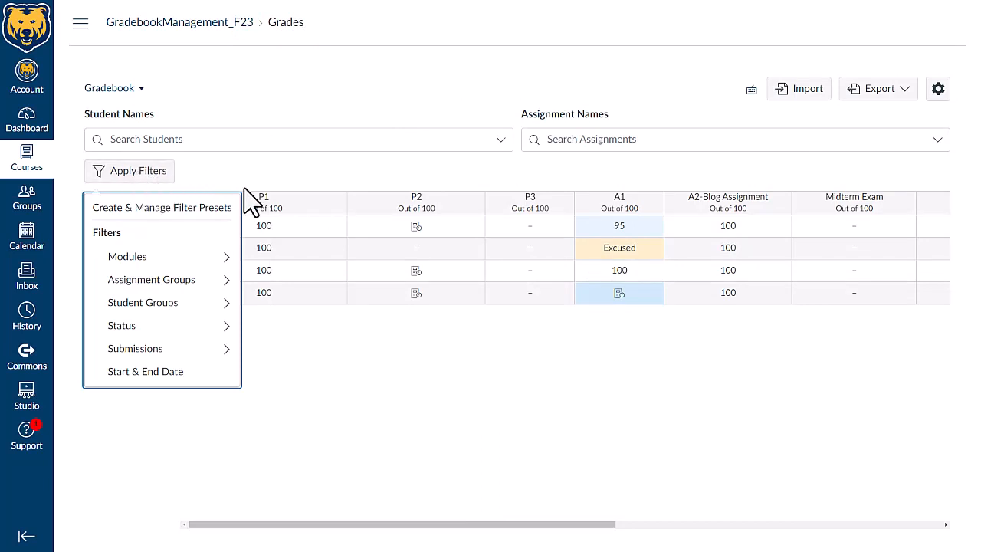
{"action": "left_click_drag", "start_coordinate": [425, 526], "coordinate": [486, 549]}
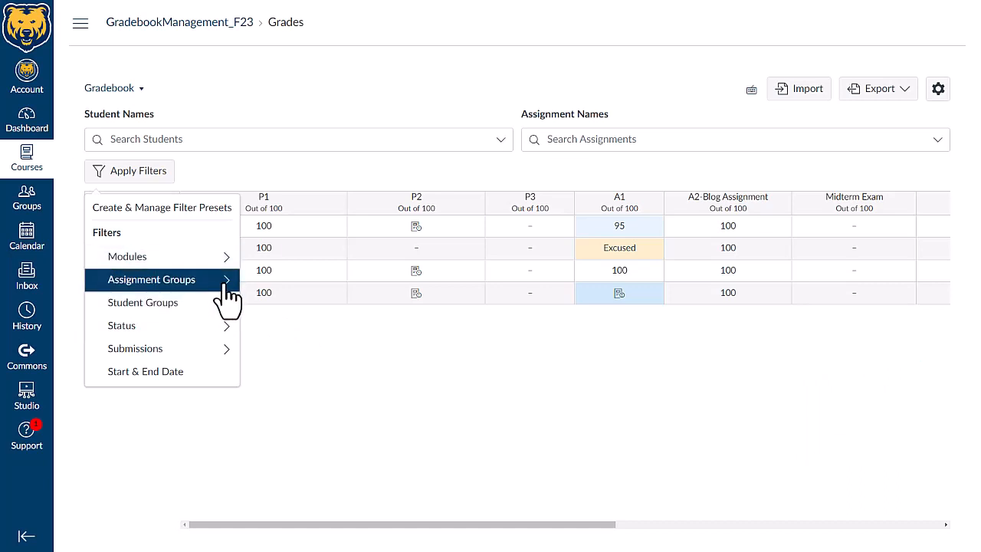
{"action": "left_click", "coordinate": [172, 285]}
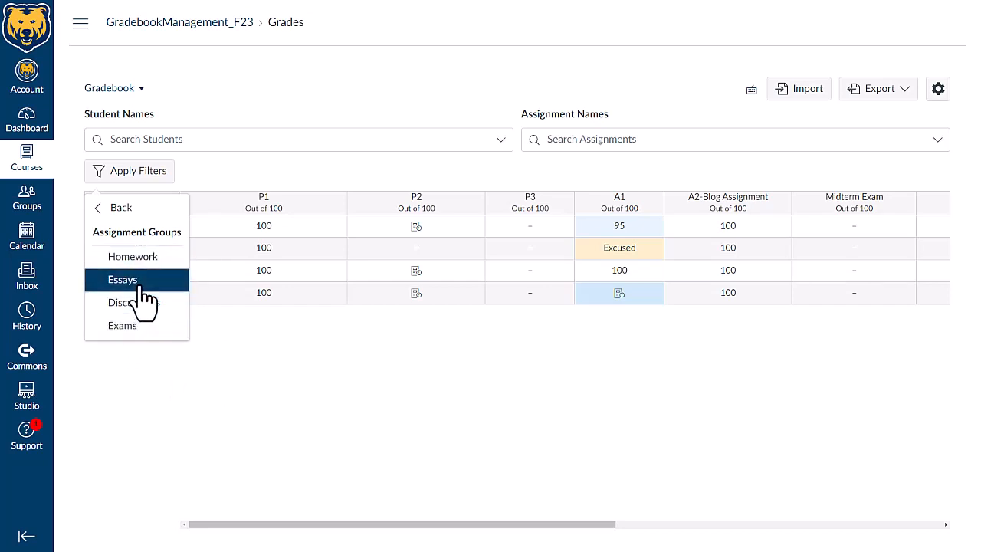
{"action": "left_click", "coordinate": [126, 328]}
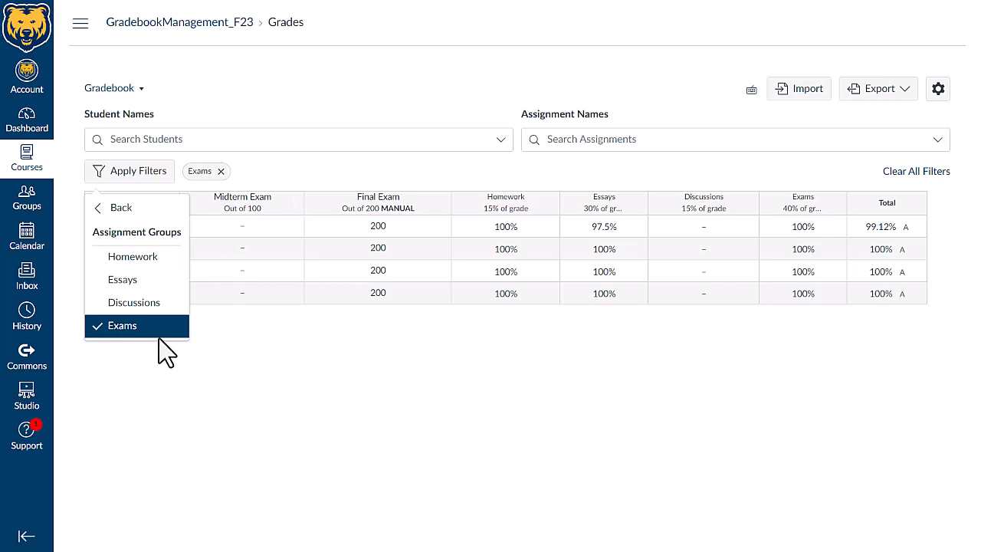
{"action": "left_click", "coordinate": [142, 263]}
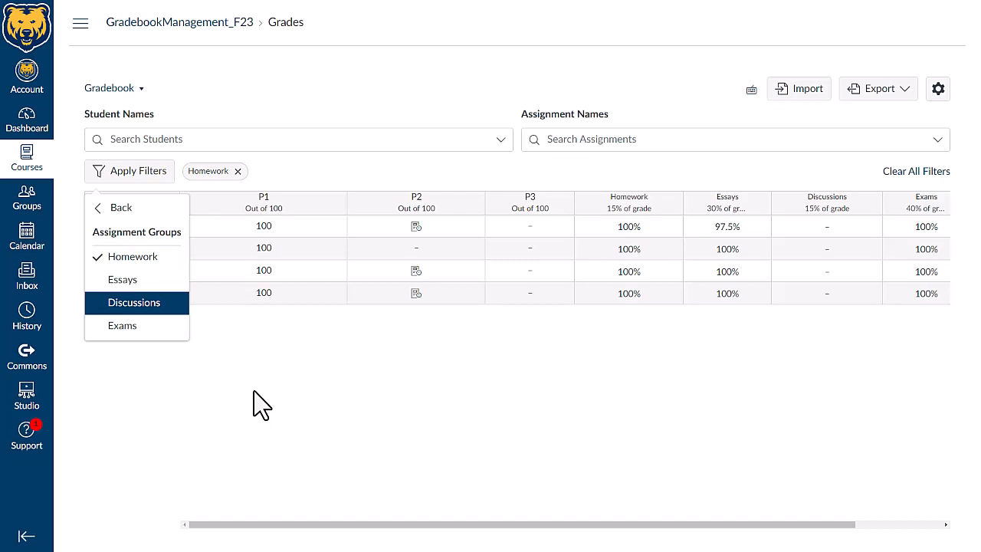
{"action": "key", "text": "Escape"}
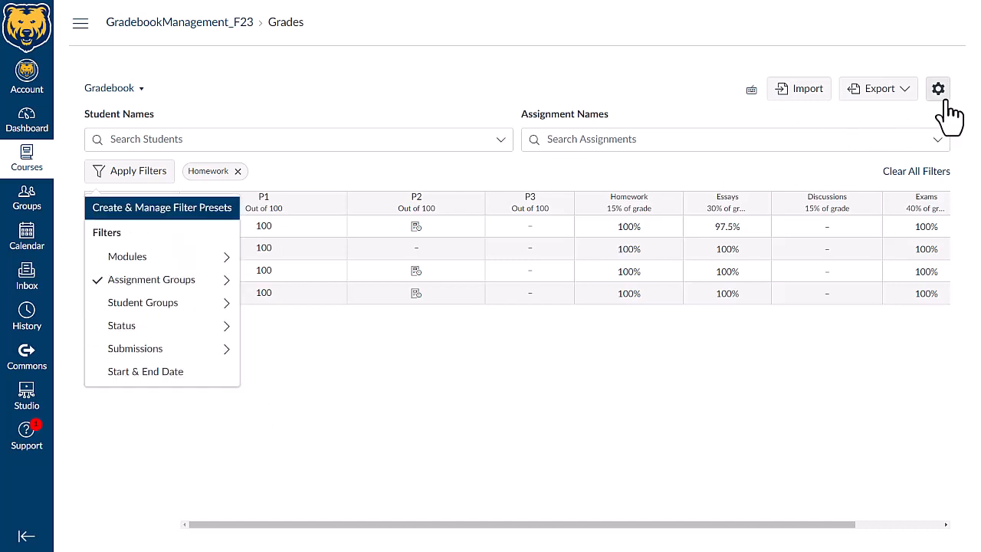
- Check the Arrange By options in the gradebook settings while the Homework filter is on, and close the settings without applying anything
{"action": "left_click", "coordinate": [938, 90]}
{"action": "left_click", "coordinate": [635, 126]}
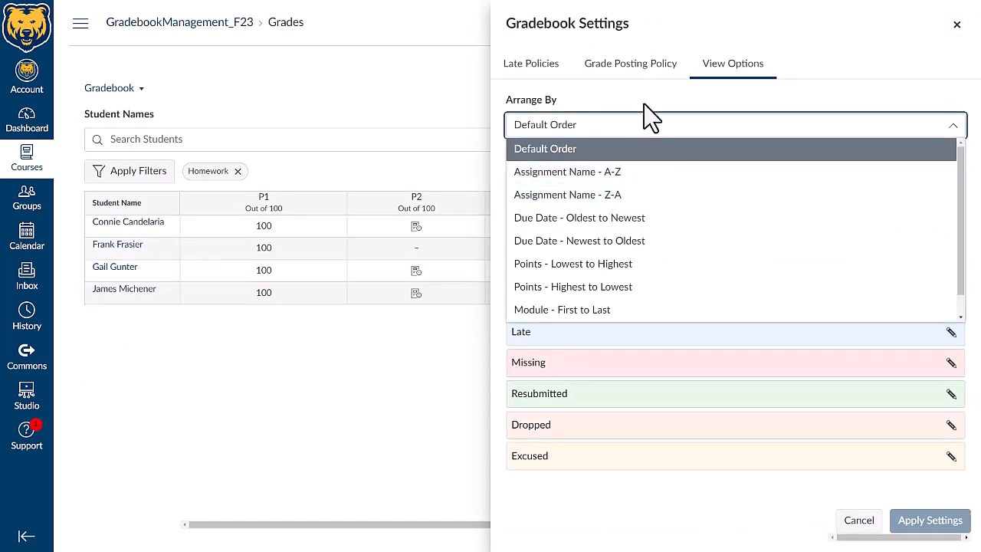
{"action": "left_click", "coordinate": [650, 119]}
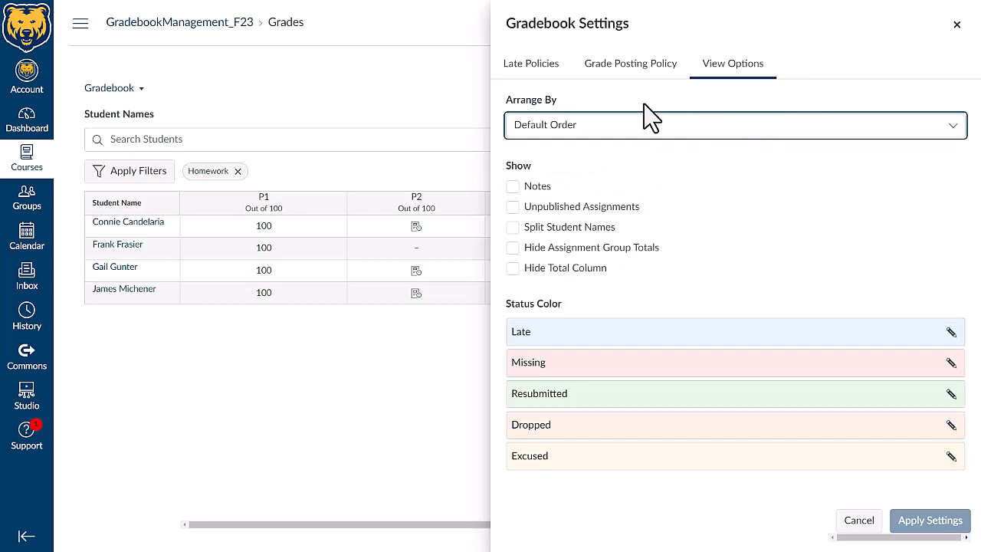
{"action": "left_click", "coordinate": [859, 520]}
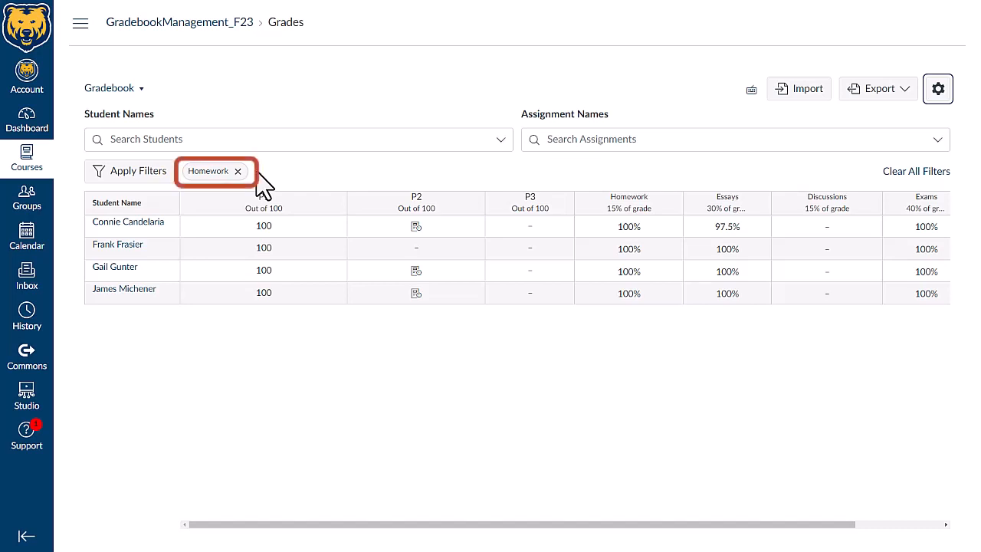
- Review the active assignment group filter and remove the Homework filter from the gradebook
{"action": "left_click", "coordinate": [230, 171]}
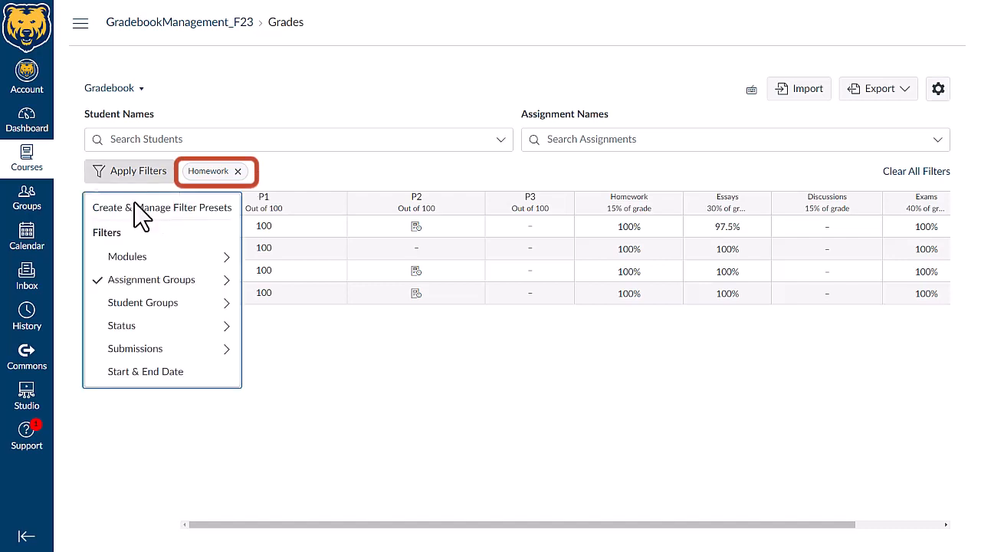
{"action": "left_click", "coordinate": [224, 279]}
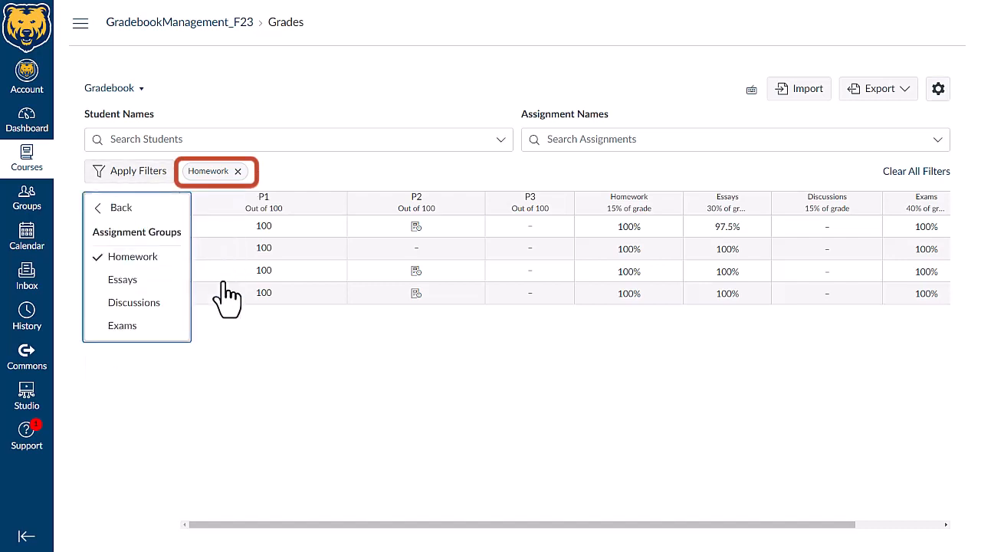
{"action": "left_click", "coordinate": [238, 171]}
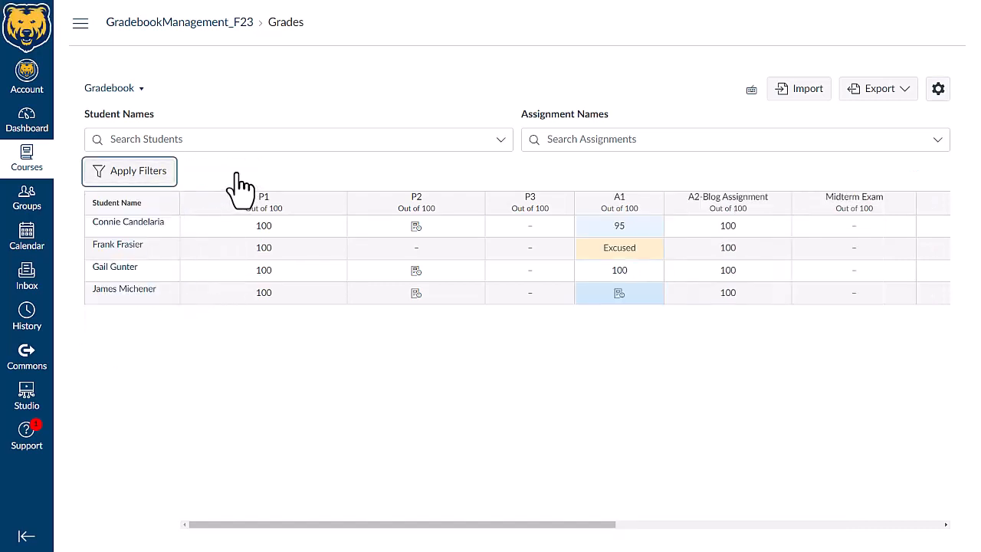
- Review the Arrange By options with no filter active, keep Default Order, and cancel the gradebook settings
{"action": "left_click", "coordinate": [938, 89]}
{"action": "left_click", "coordinate": [640, 131]}
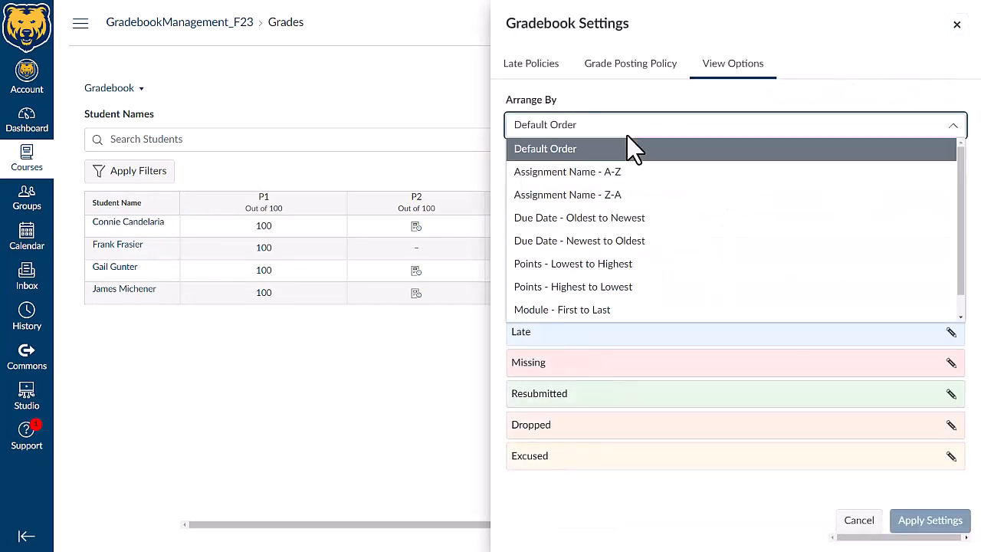
{"action": "left_click", "coordinate": [584, 150]}
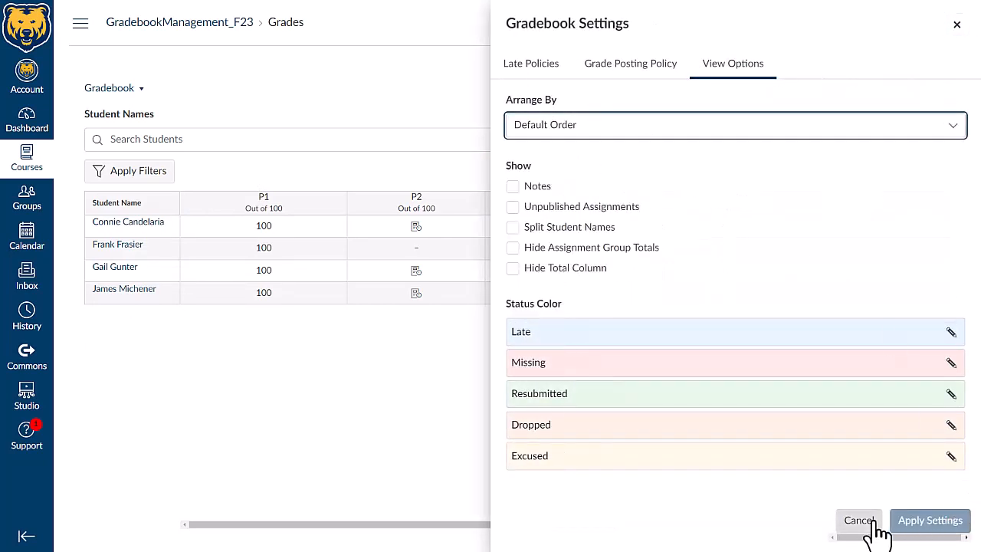
{"action": "left_click", "coordinate": [862, 523]}
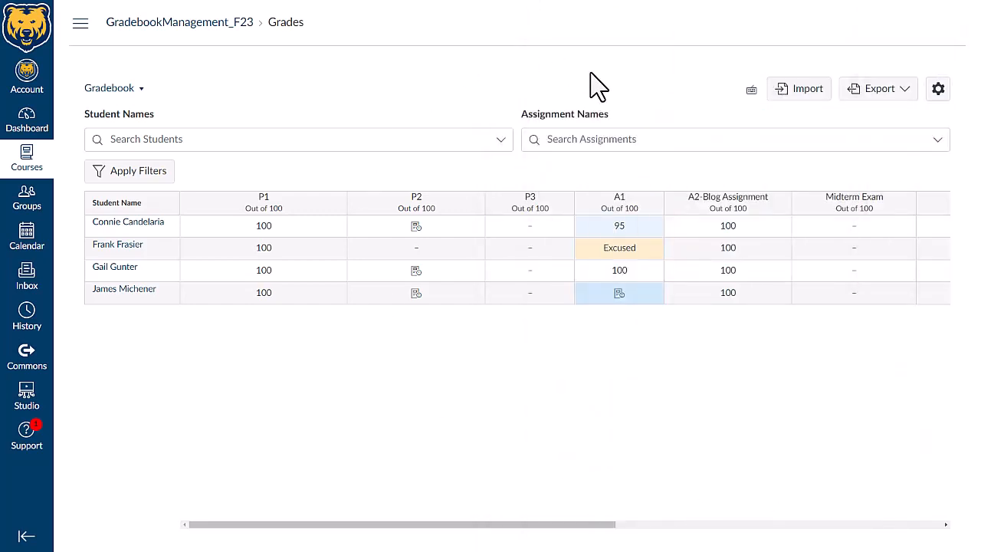